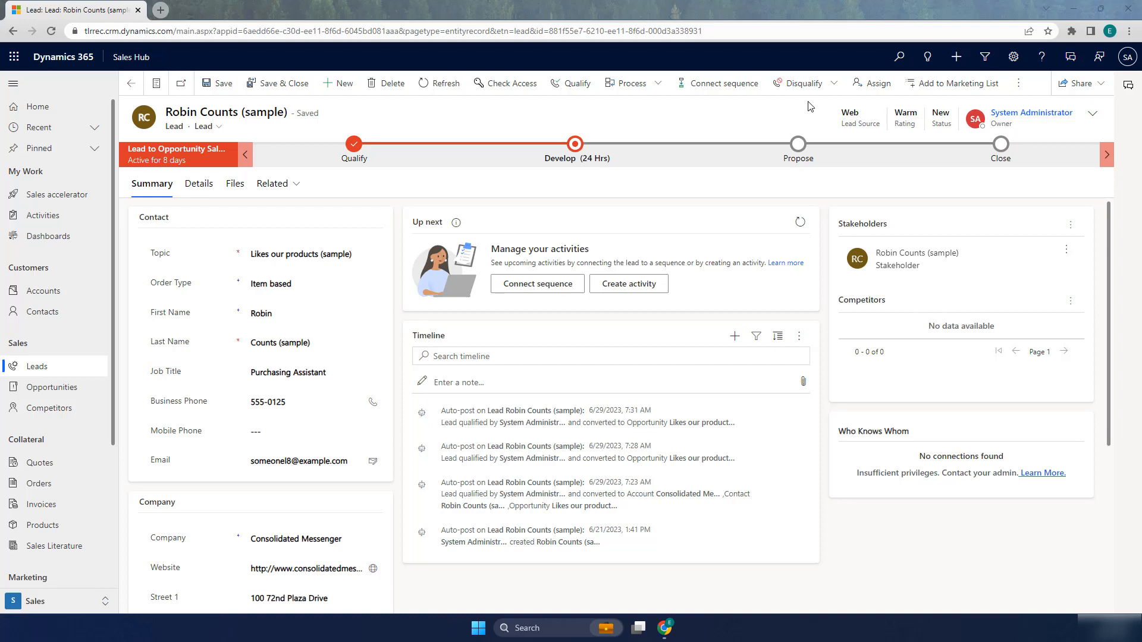
Qualify the open lead, creating an account, a contact and an opportunity with each option set to Yes.
{"action": "left_click", "coordinate": [583, 87]}
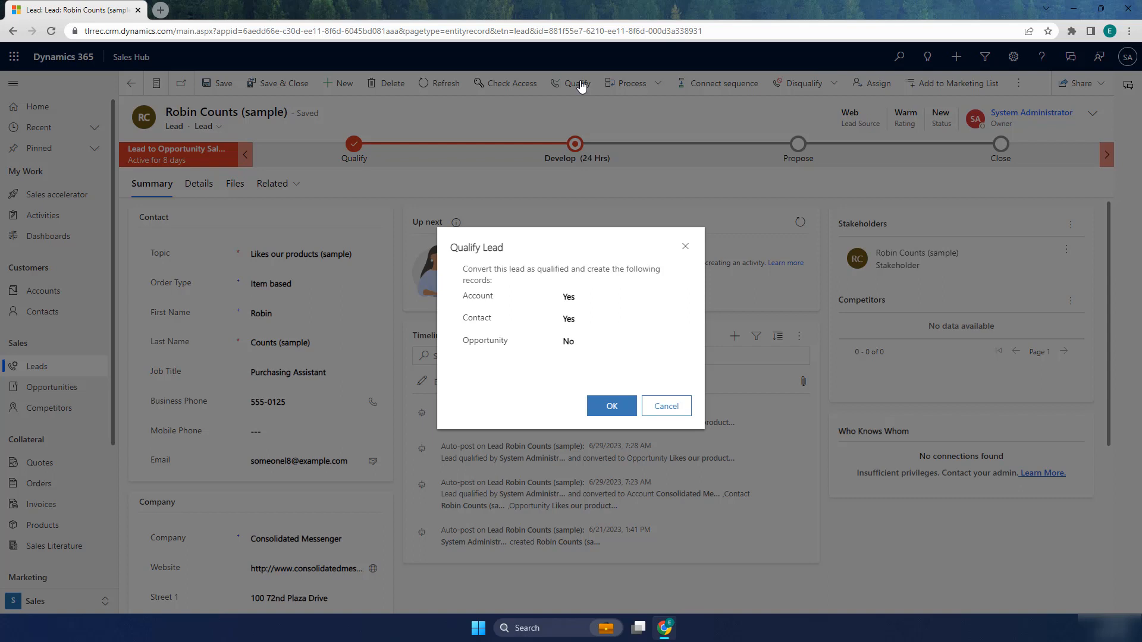
{"action": "left_click", "coordinate": [595, 343]}
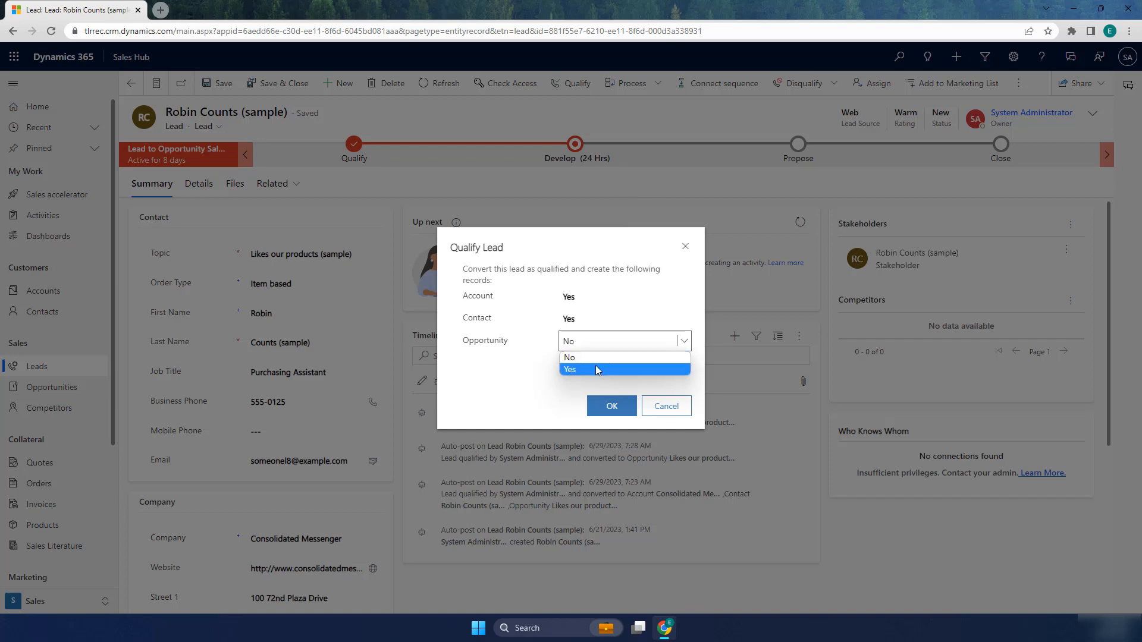
{"action": "left_click", "coordinate": [597, 370]}
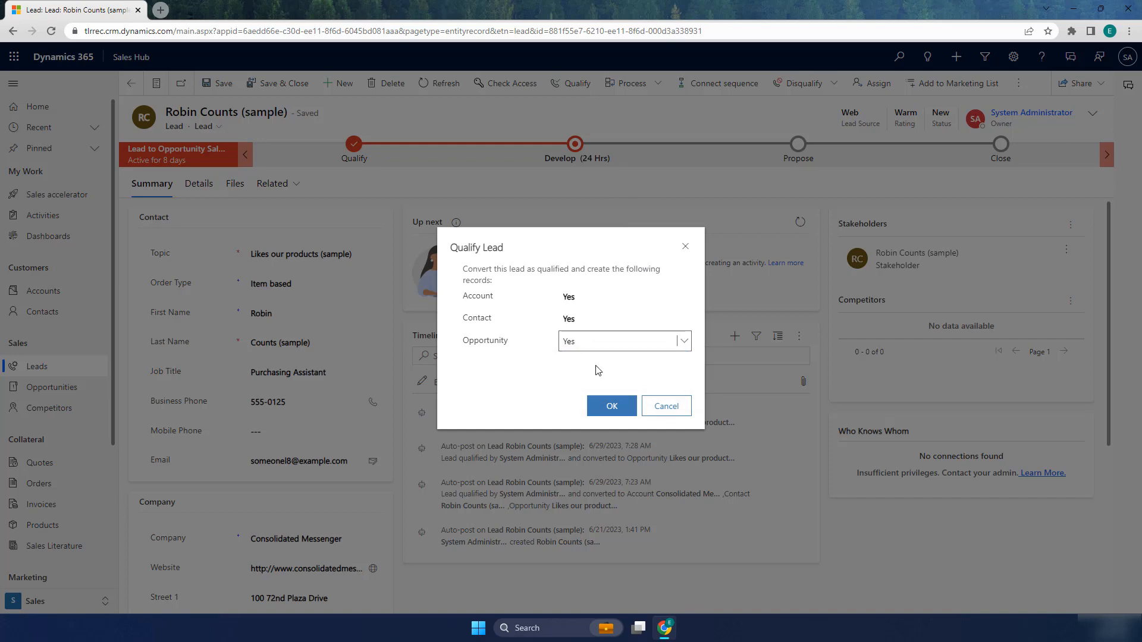
{"action": "left_click", "coordinate": [604, 414]}
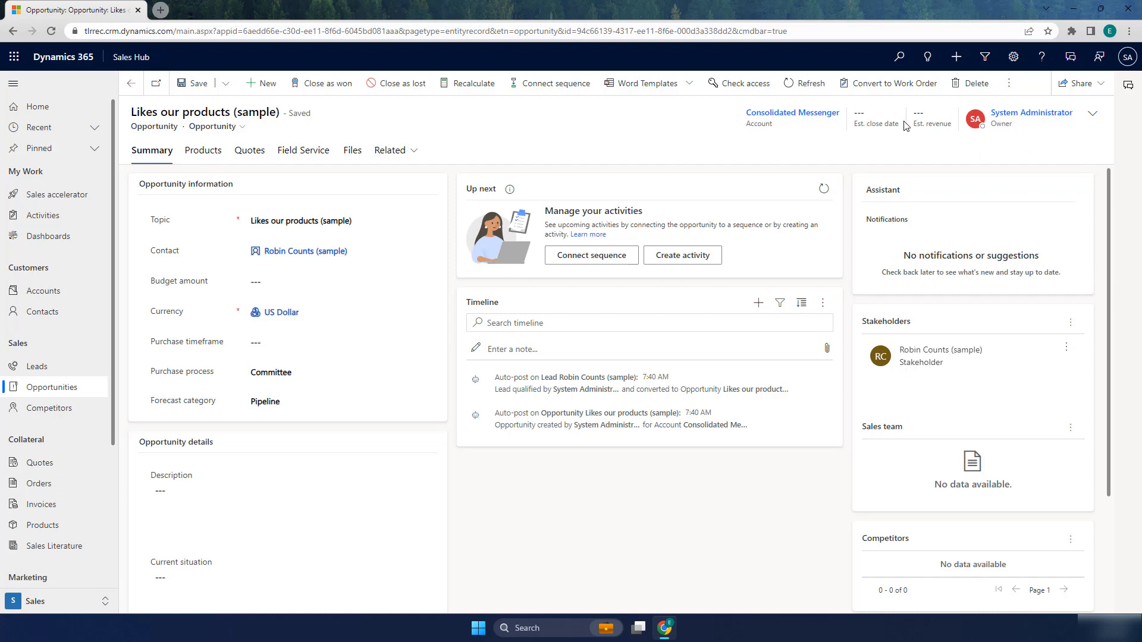
Set the opportunity's estimated close date to 7/20/2023 and its estimated revenue to $150,000, and save the record.
{"action": "left_click", "coordinate": [1093, 113]}
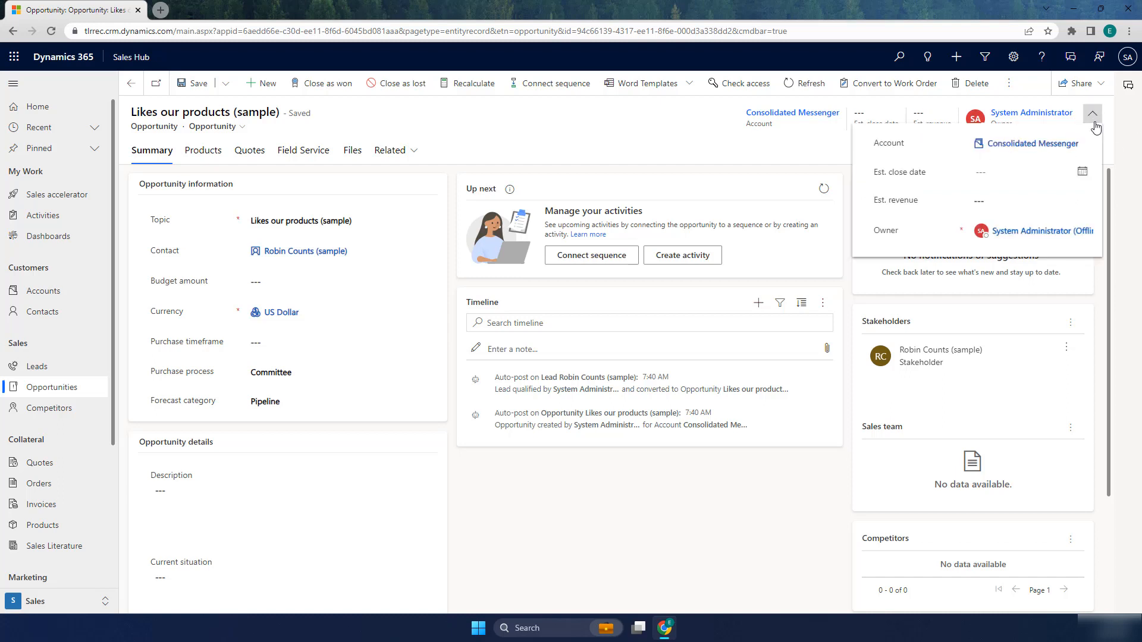
{"action": "left_click", "coordinate": [1083, 171]}
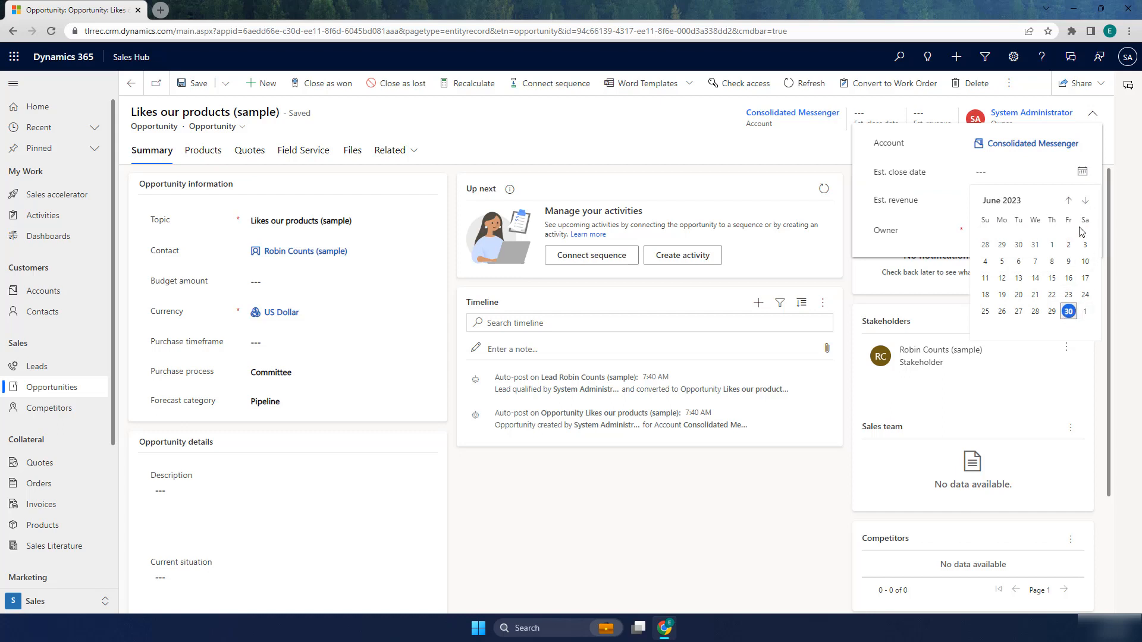
{"action": "left_click", "coordinate": [1086, 205]}
{"action": "left_click", "coordinate": [1052, 294]}
{"action": "left_click", "coordinate": [1070, 200]}
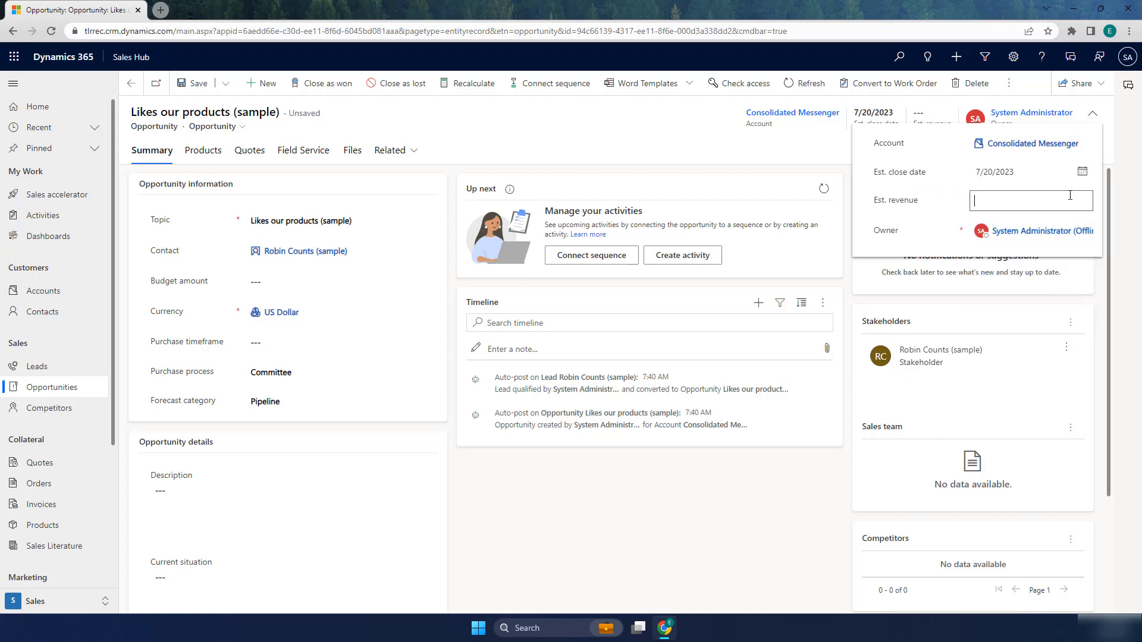
{"action": "type", "text": "150000"}
{"action": "key", "text": "Tab"}
{"action": "left_click", "coordinate": [723, 163]}
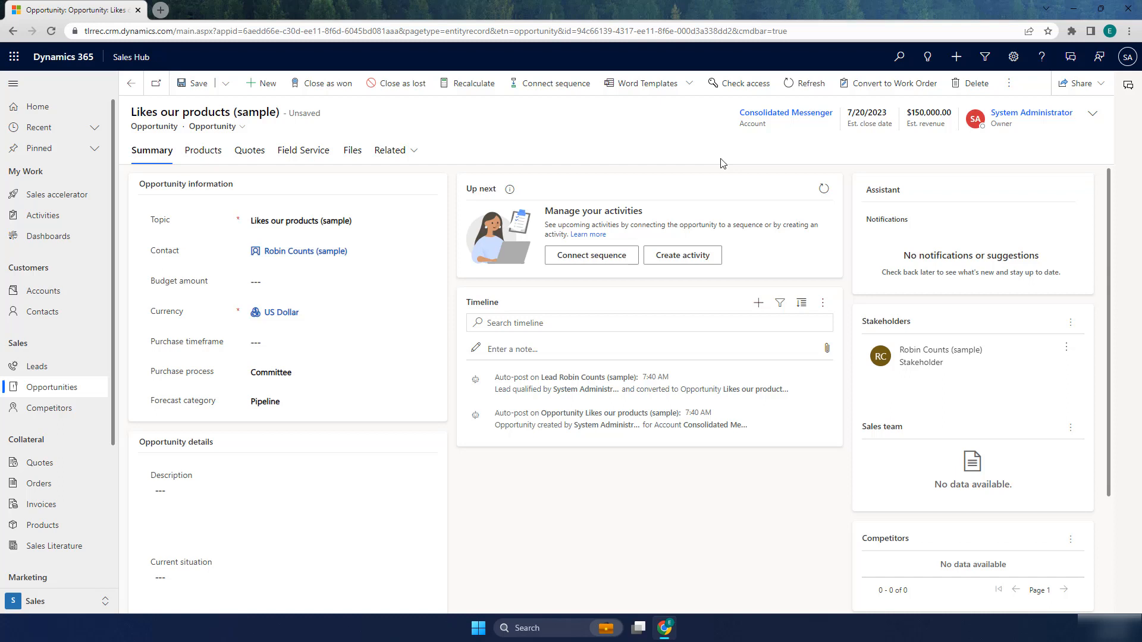
{"action": "key", "text": "ctrl+s"}
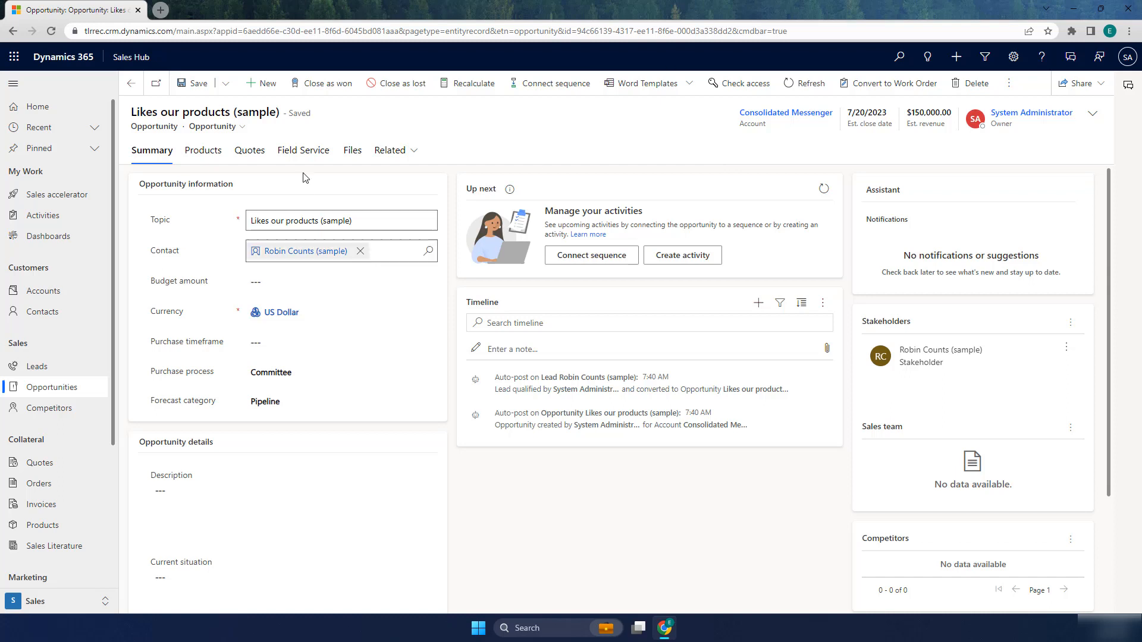
Assign the Products and Packaged Services price list to the opportunity.
{"action": "left_click", "coordinate": [202, 150]}
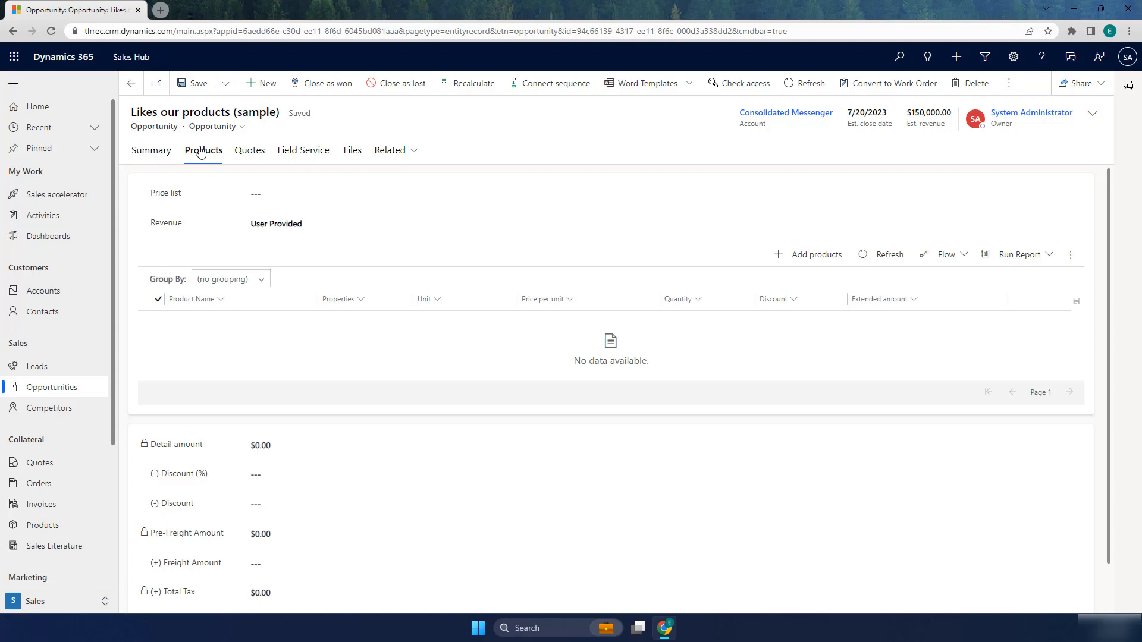
{"action": "left_click", "coordinate": [268, 199]}
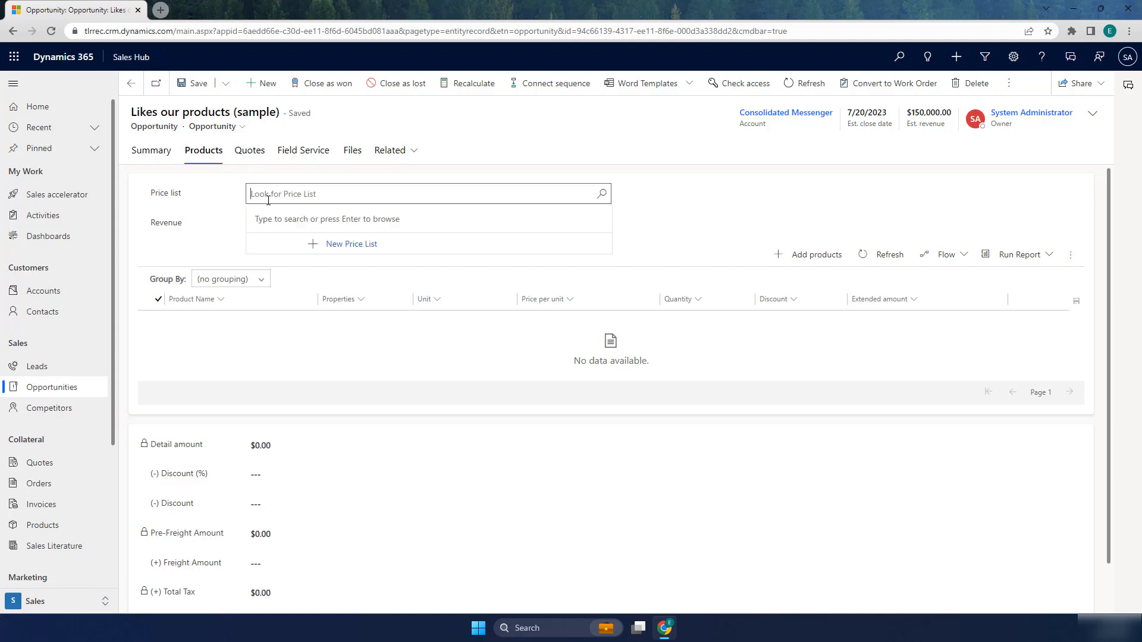
{"action": "type", "text": "products"}
{"action": "left_click", "coordinate": [299, 235]}
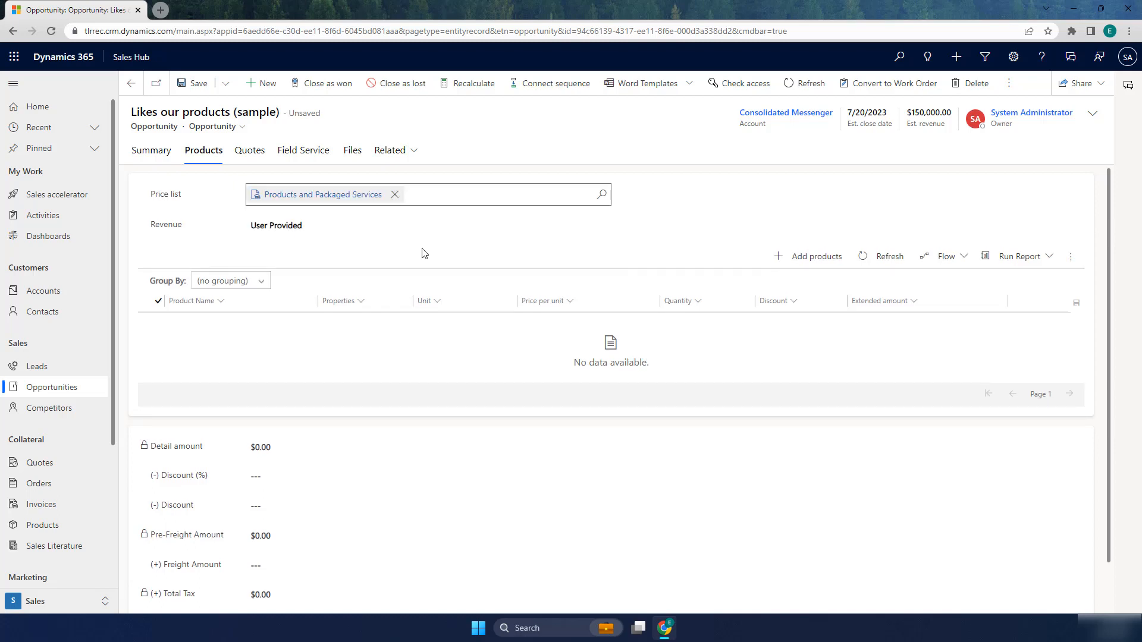
Browse the available products and write-in option for the opportunity, and add AssemblyMaestro 100 with a quantity of 2.
{"action": "left_click", "coordinate": [814, 263]}
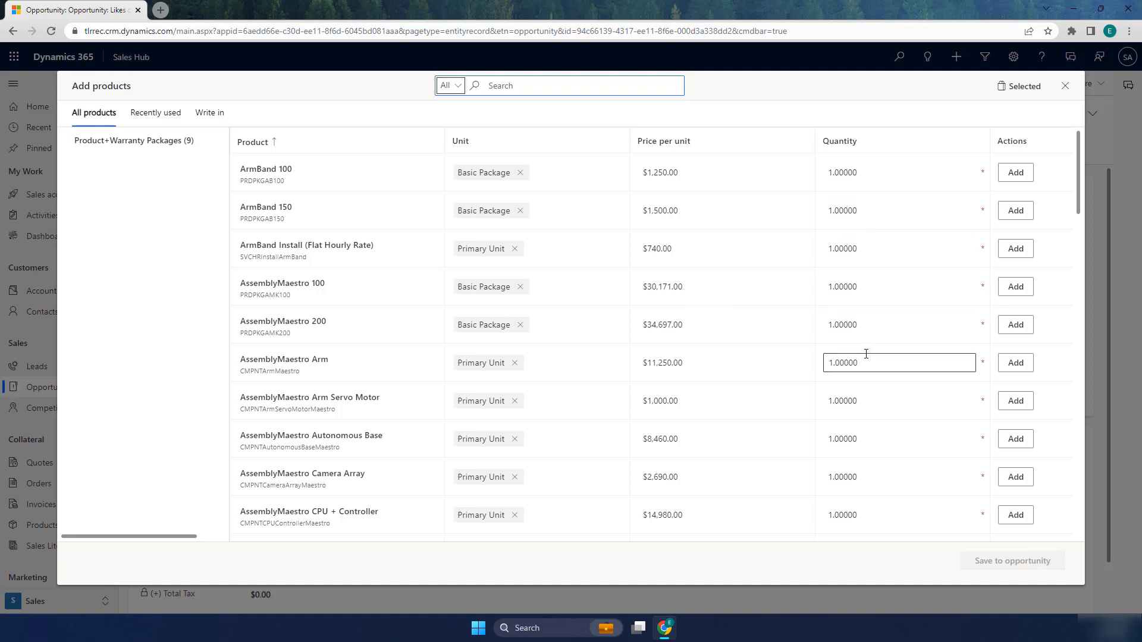
{"action": "scroll", "coordinate": [866, 354], "scroll_direction": "down", "scroll_amount": 15}
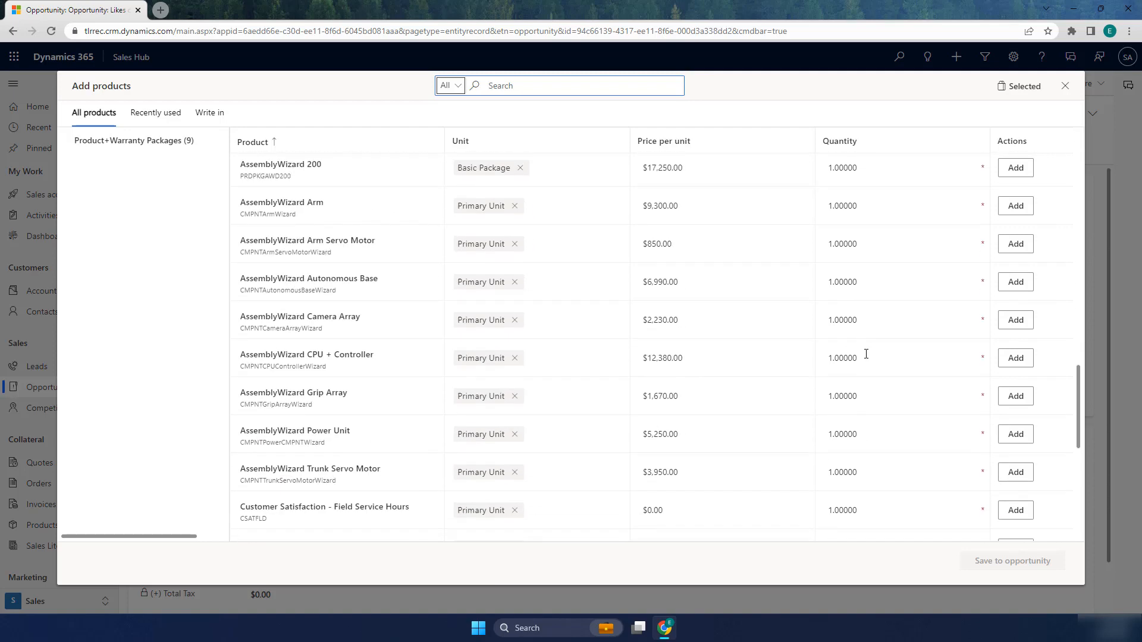
{"action": "scroll", "coordinate": [866, 354], "scroll_direction": "down", "scroll_amount": 2}
{"action": "scroll", "coordinate": [866, 354], "scroll_direction": "up", "scroll_amount": 17}
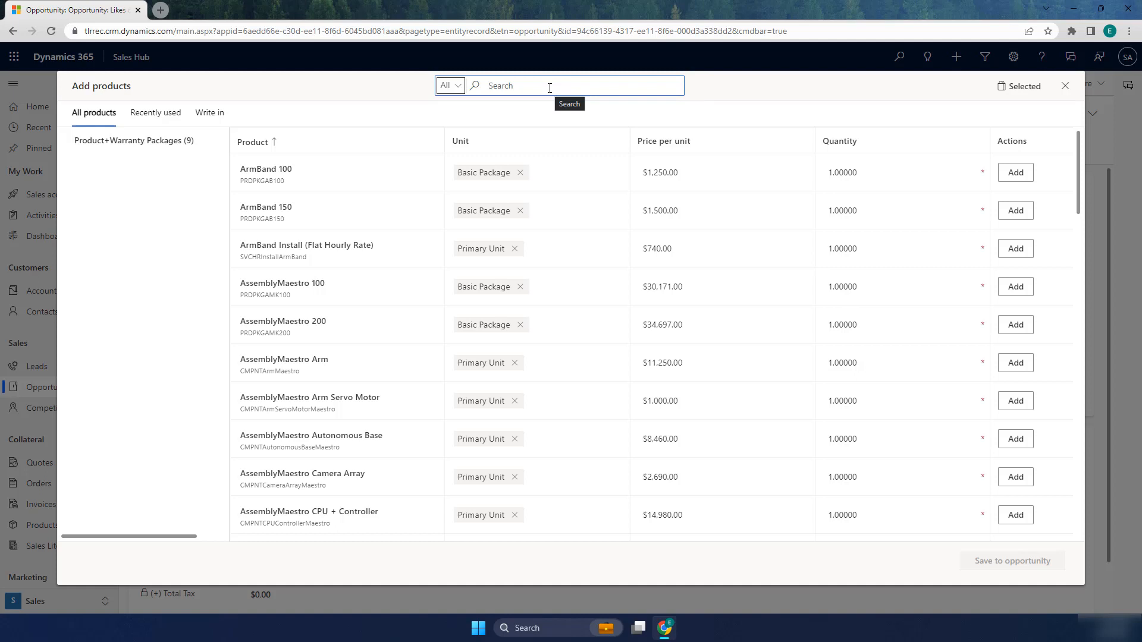
{"action": "left_click", "coordinate": [212, 117]}
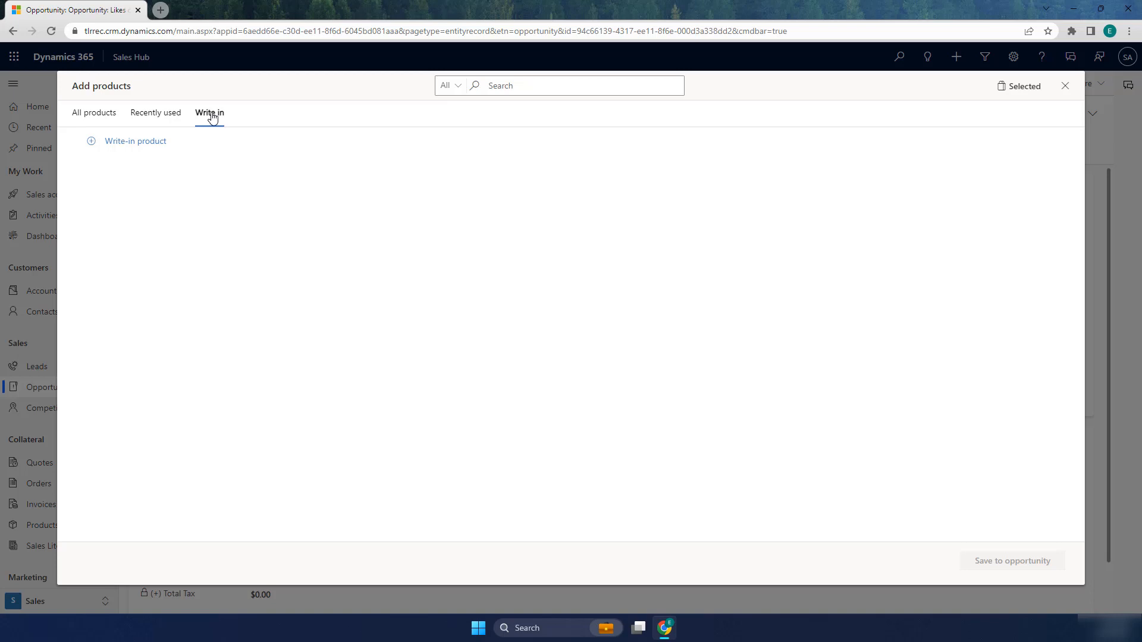
{"action": "left_click", "coordinate": [102, 122]}
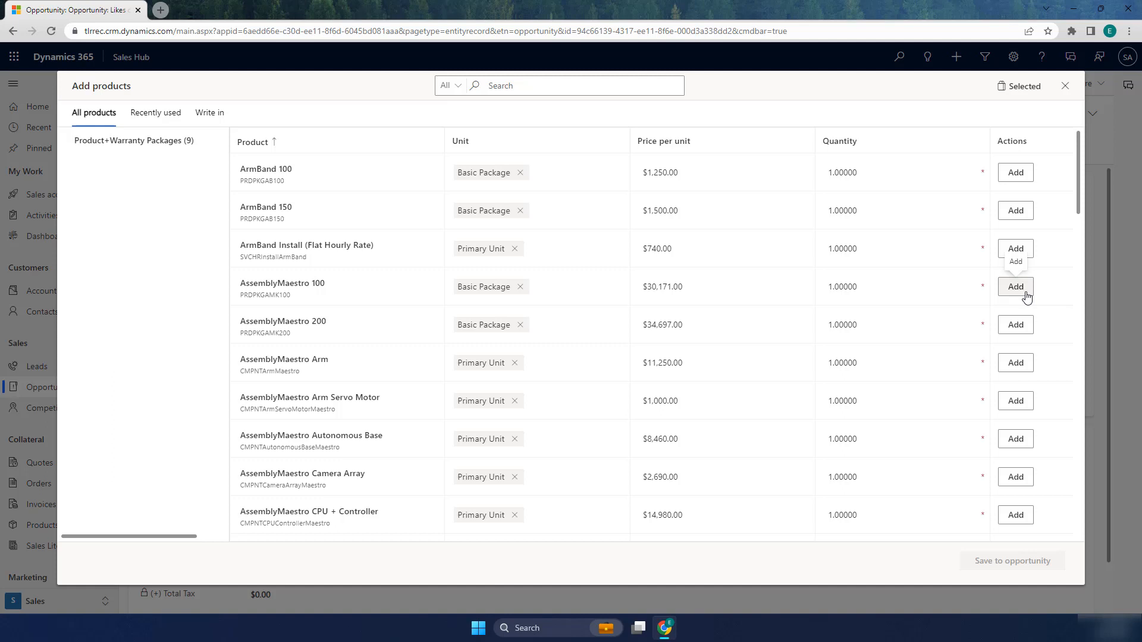
{"action": "left_click", "coordinate": [930, 288]}
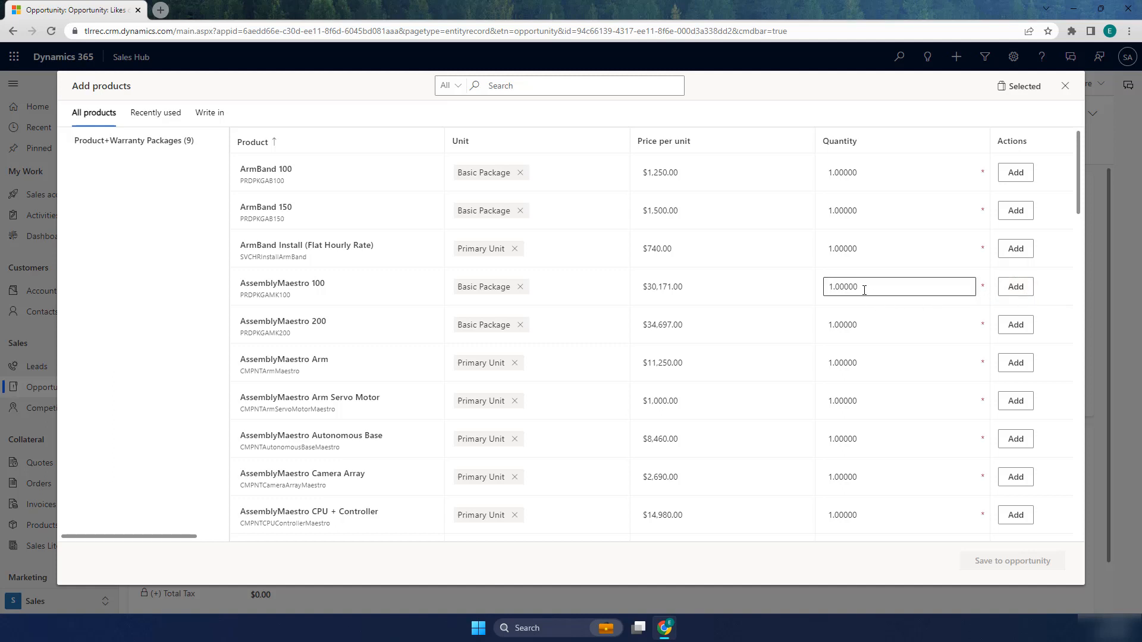
{"action": "double_click", "coordinate": [839, 287]}
{"action": "type", "text": "2"}
{"action": "left_click", "coordinate": [838, 310]}
{"action": "left_click", "coordinate": [1017, 287]}
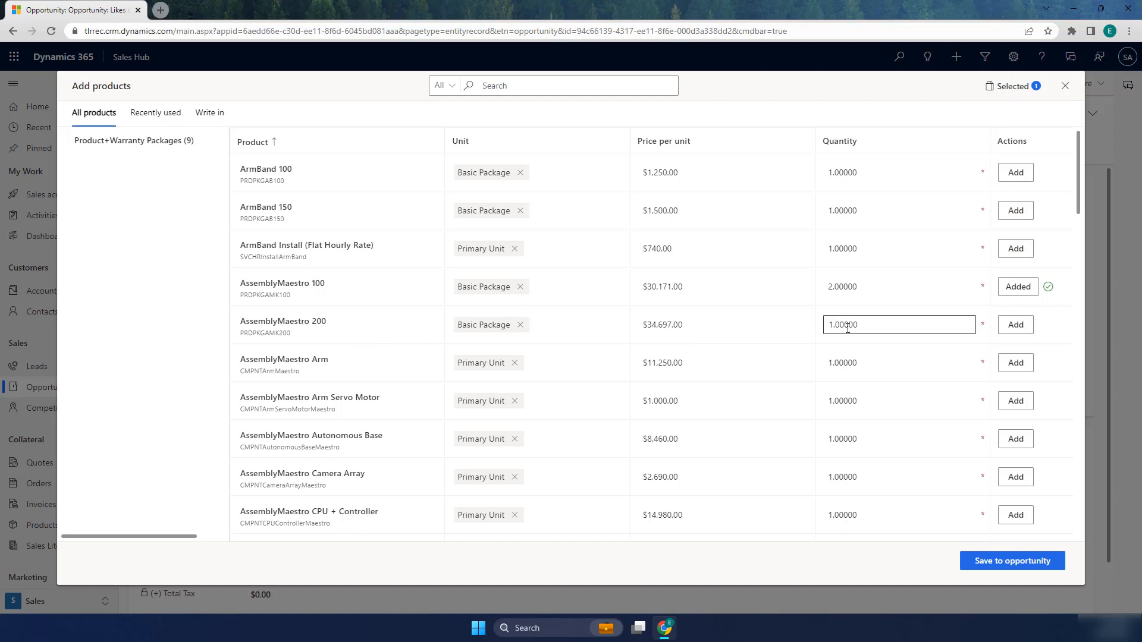
Add AssemblyMaestro 200 with a quantity of 1 and save the selected products to the opportunity.
{"action": "left_click", "coordinate": [1016, 326]}
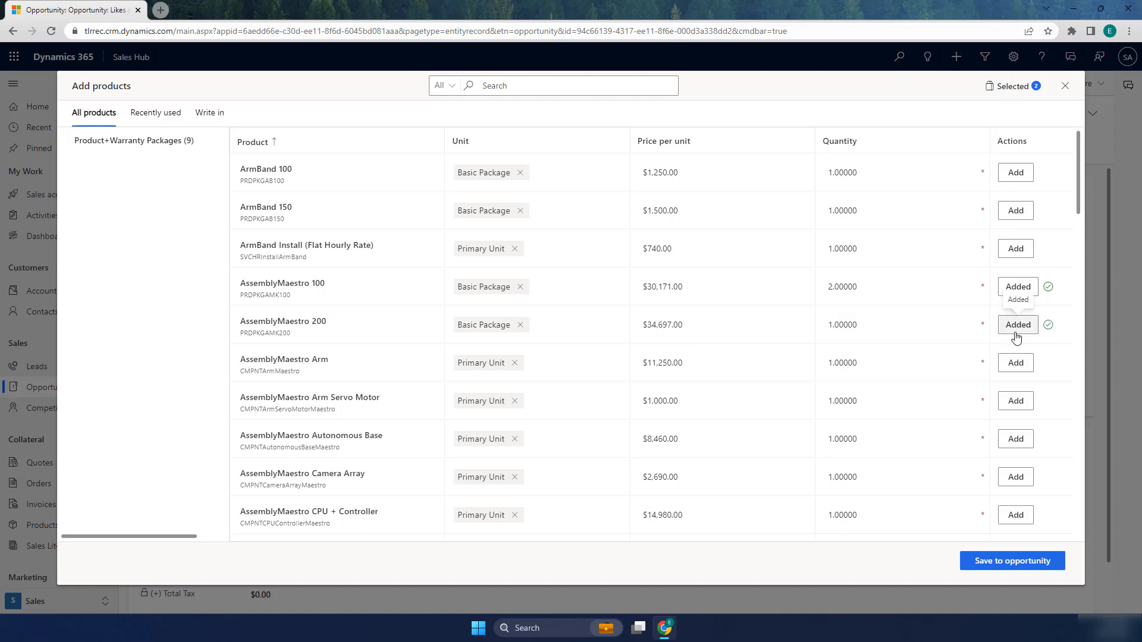
{"action": "left_click", "coordinate": [1013, 96]}
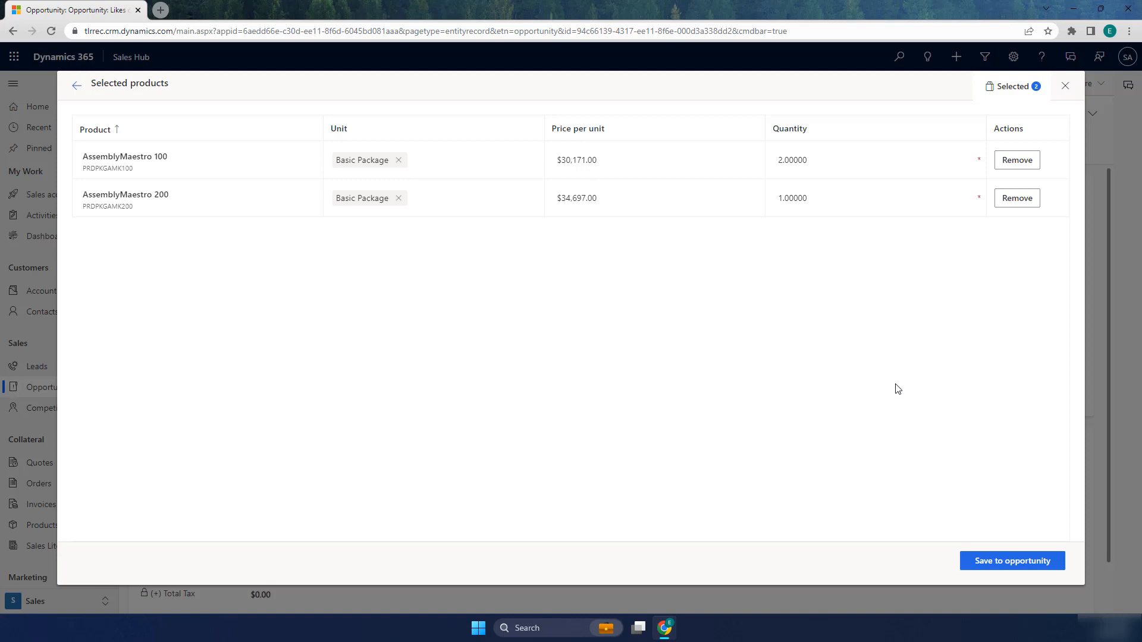
{"action": "left_click", "coordinate": [1013, 565]}
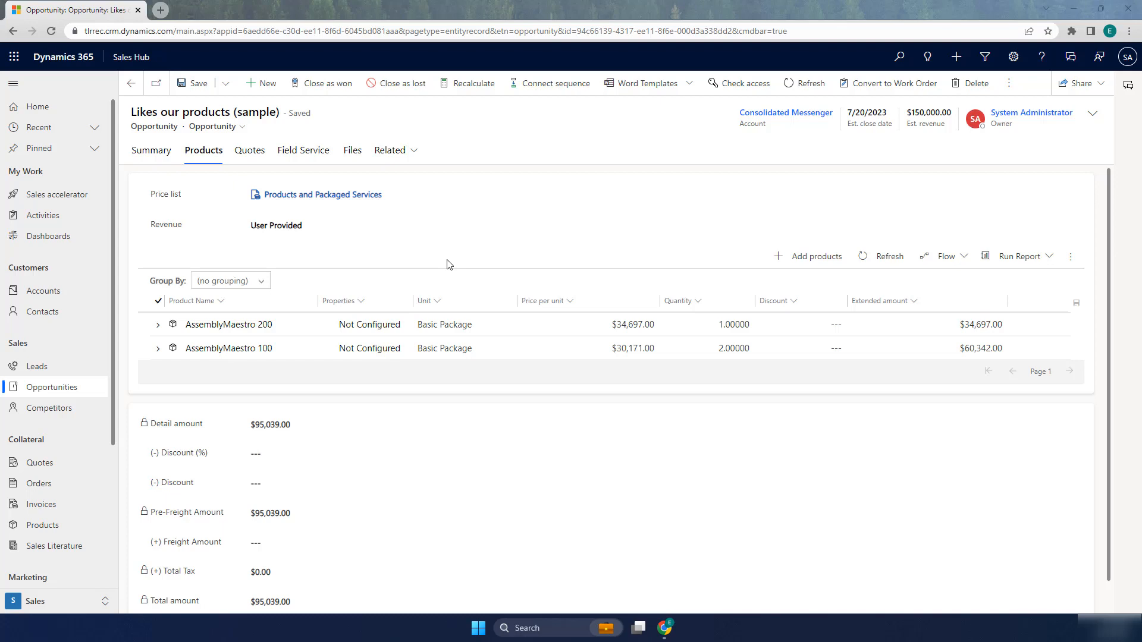
Create a new quote from the opportunity and review its product, shipping and address details.
{"action": "left_click", "coordinate": [250, 153]}
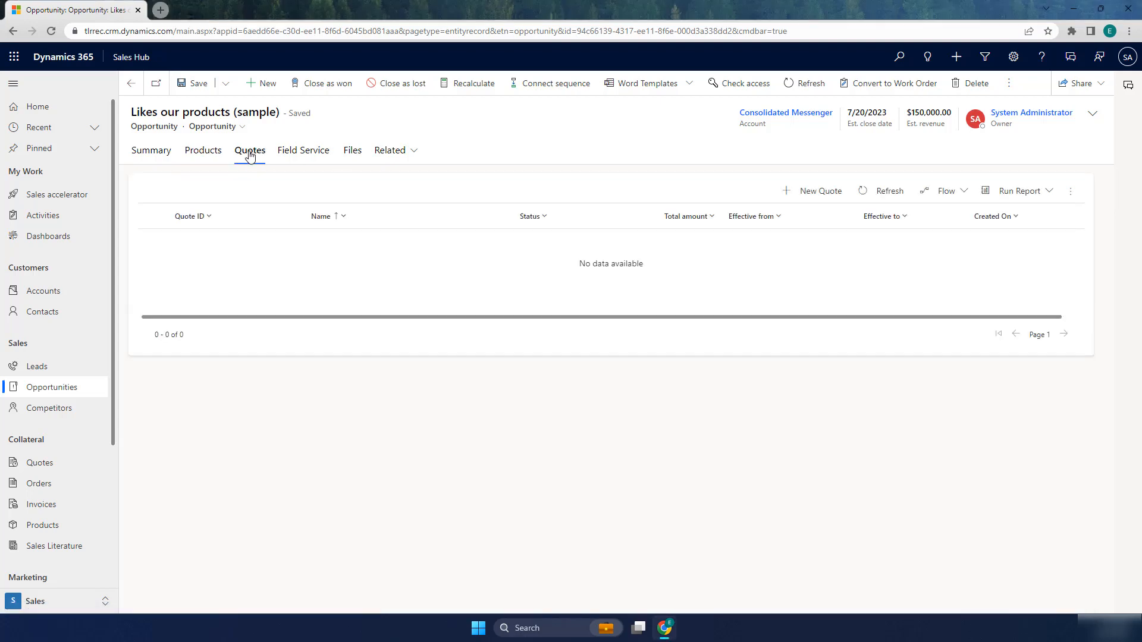
{"action": "left_click", "coordinate": [832, 198]}
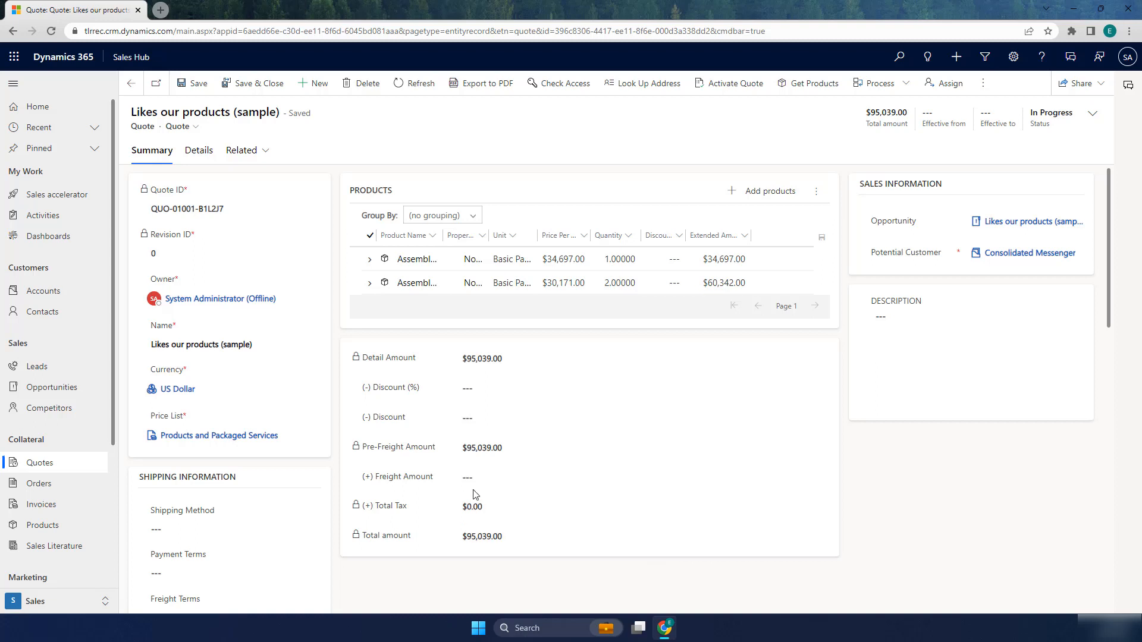
{"action": "scroll", "coordinate": [307, 448], "scroll_direction": "down", "scroll_amount": 3}
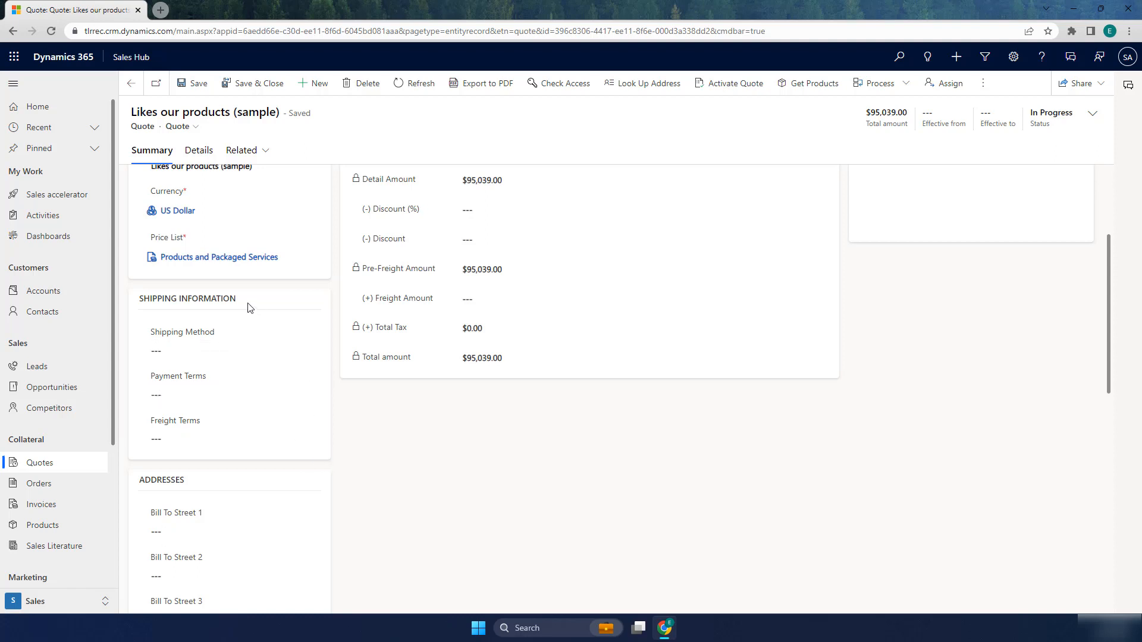
{"action": "scroll", "coordinate": [258, 386], "scroll_direction": "down", "scroll_amount": 9}
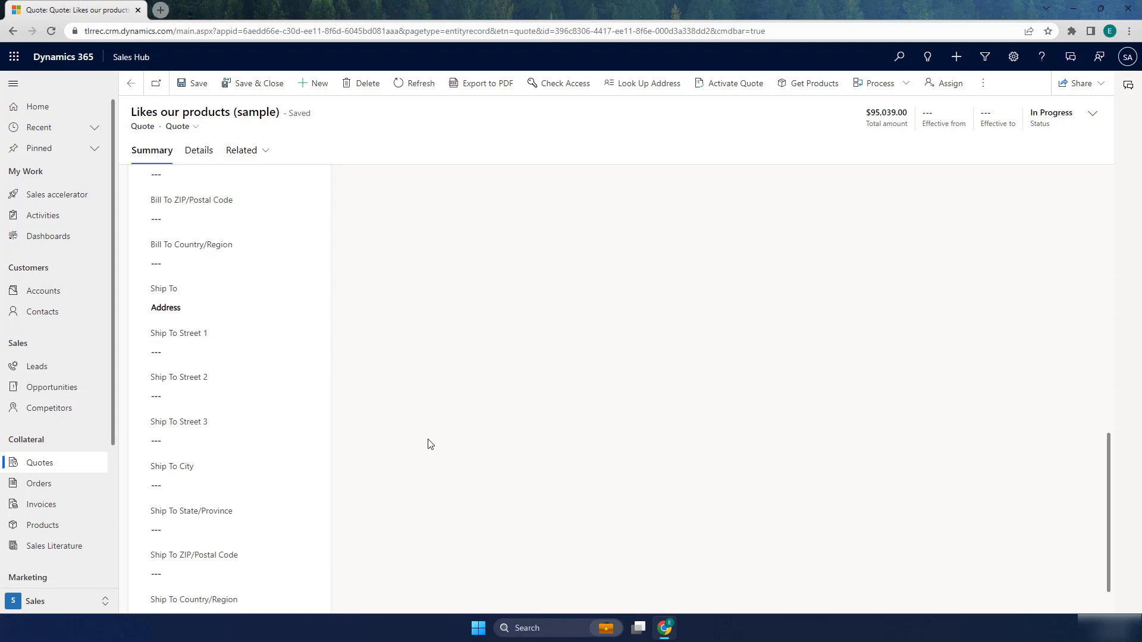
{"action": "scroll", "coordinate": [431, 443], "scroll_direction": "up", "scroll_amount": 10}
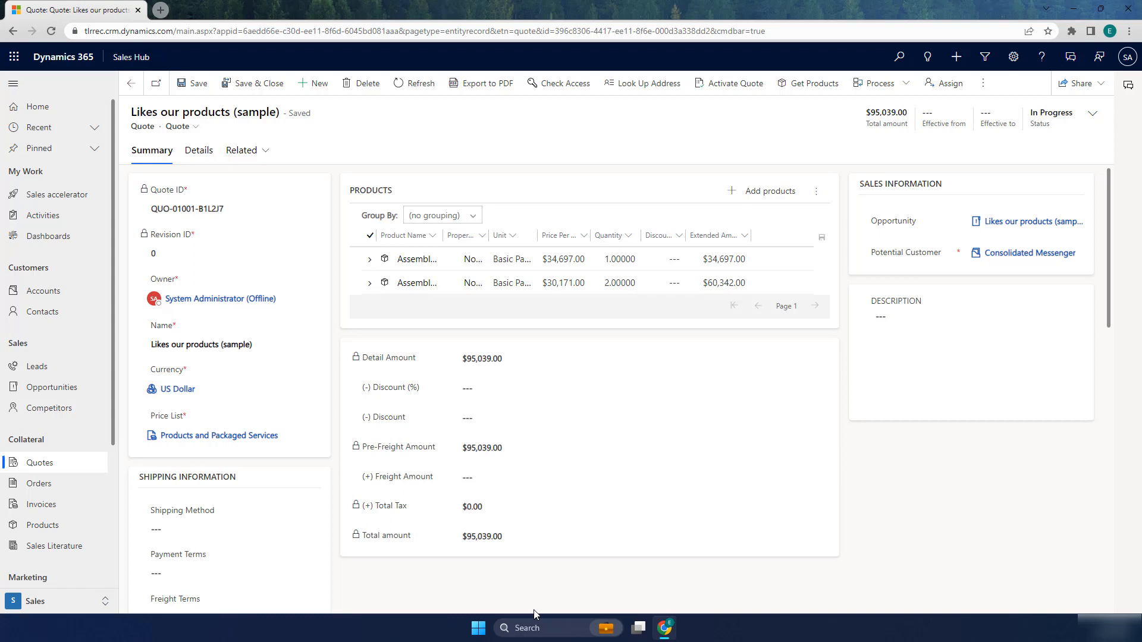
Activate the quote and create a Won order from it, closing the opportunity and calculating actual revenue from quotes.
{"action": "left_click", "coordinate": [727, 88]}
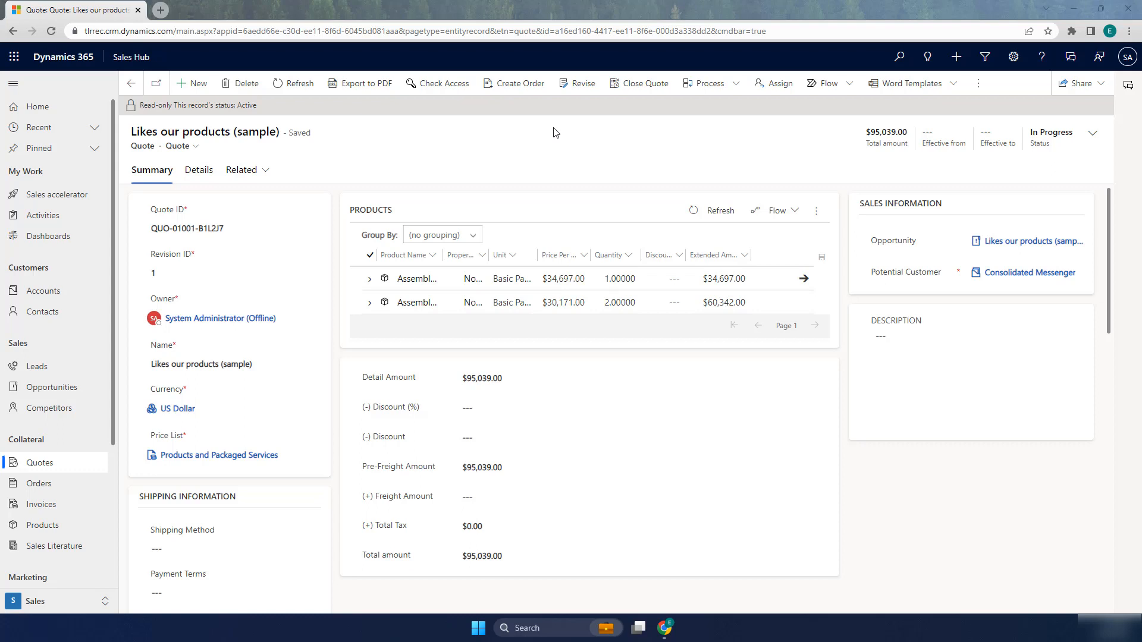
{"action": "left_click", "coordinate": [518, 90]}
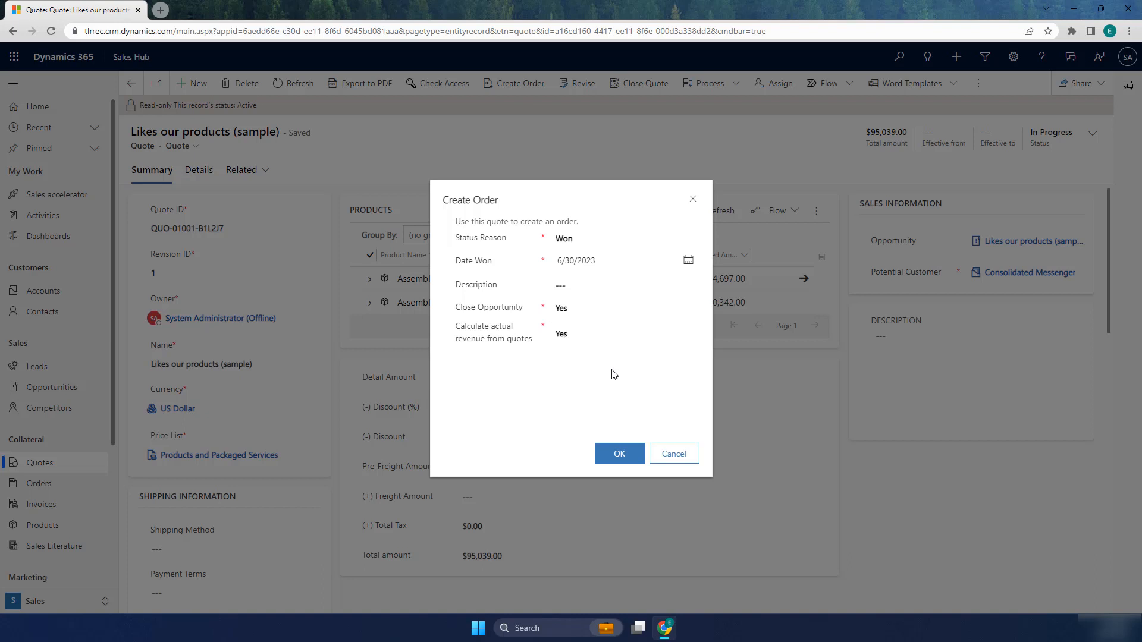
{"action": "left_click", "coordinate": [617, 456]}
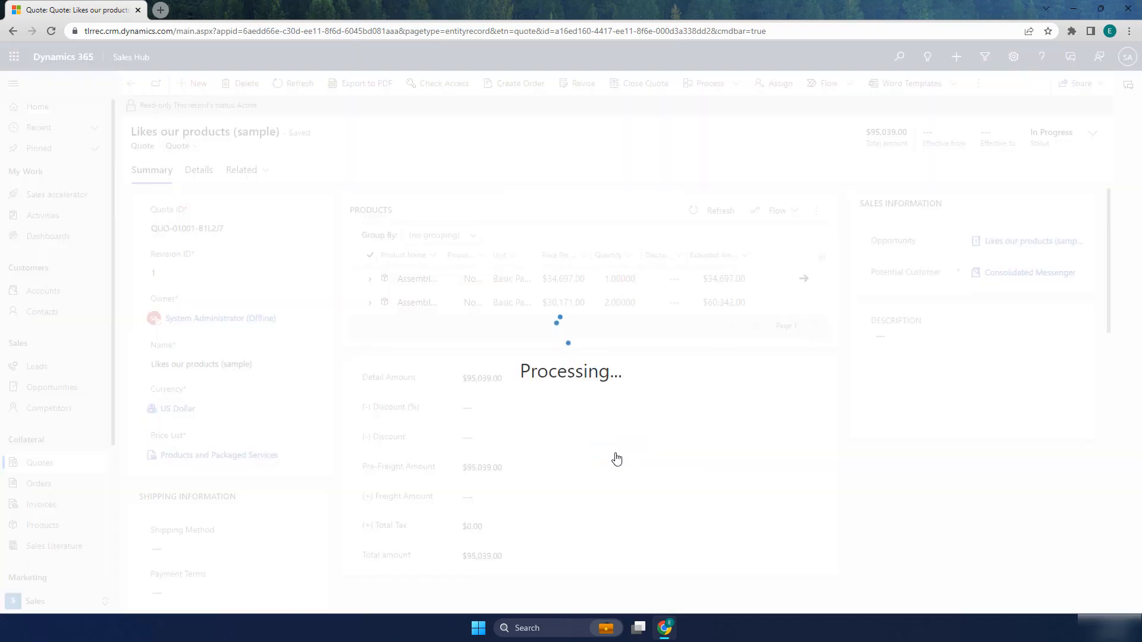